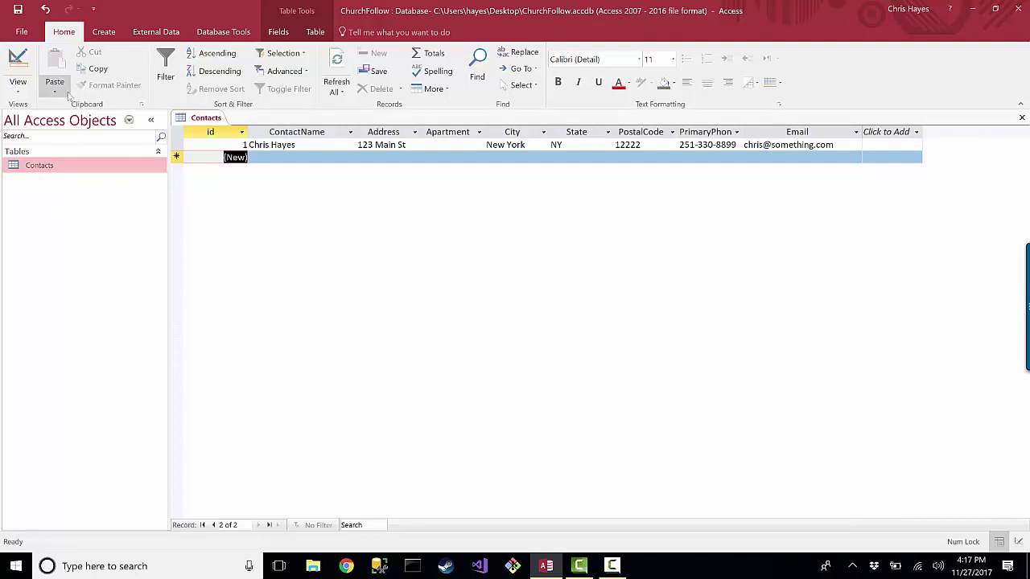
# - Create a new table in Design view and add a VisitId field with the AutoNumber data type
pyautogui.click(102, 34)
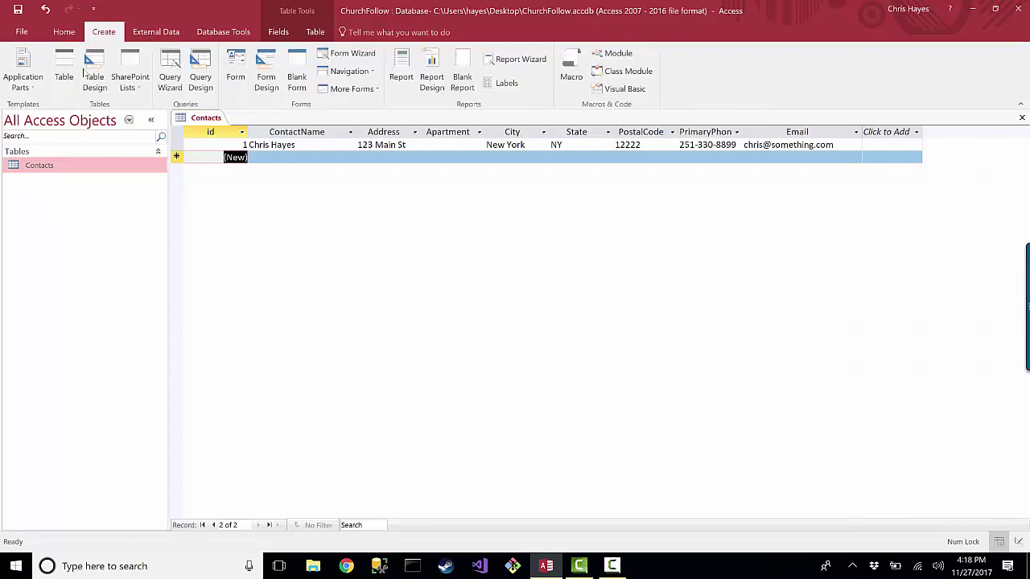
pyautogui.click(93, 72)
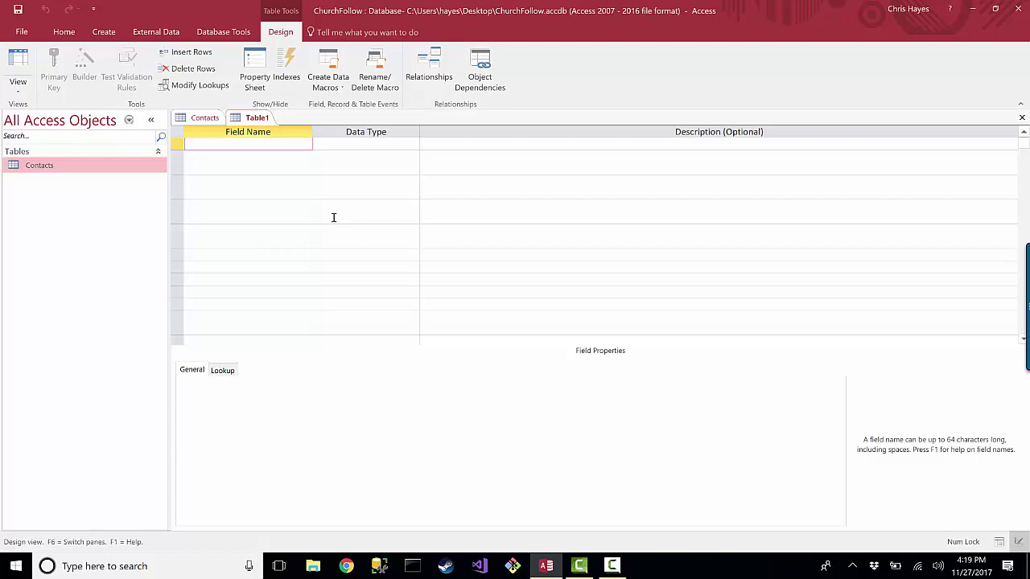
pyautogui.write('Visit')
pyautogui.press('BackSpace')
pyautogui.write('Id')
pyautogui.press('Tab')
pyautogui.write('a')
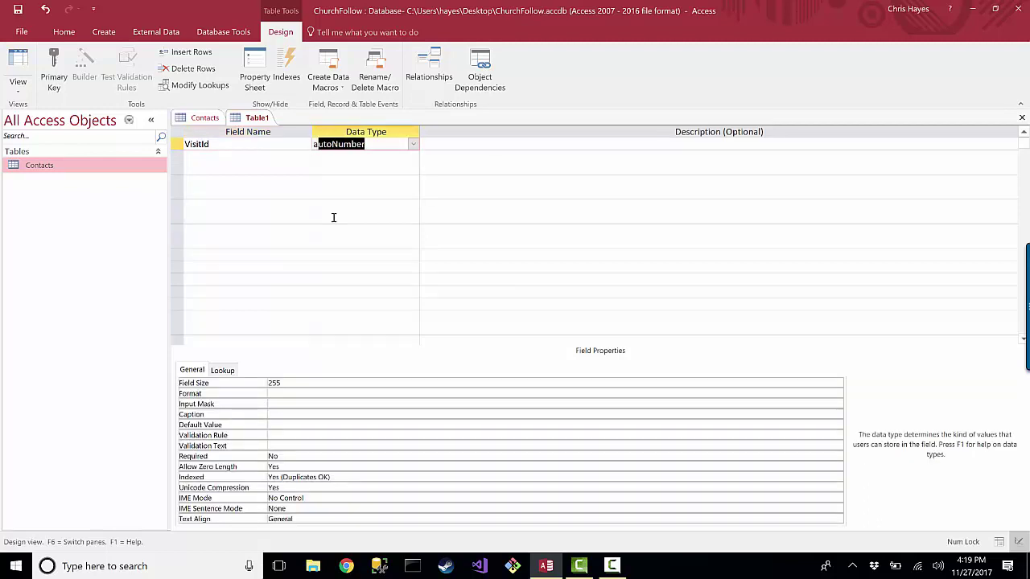
pyautogui.press('Tab')
pyautogui.press('Tab')
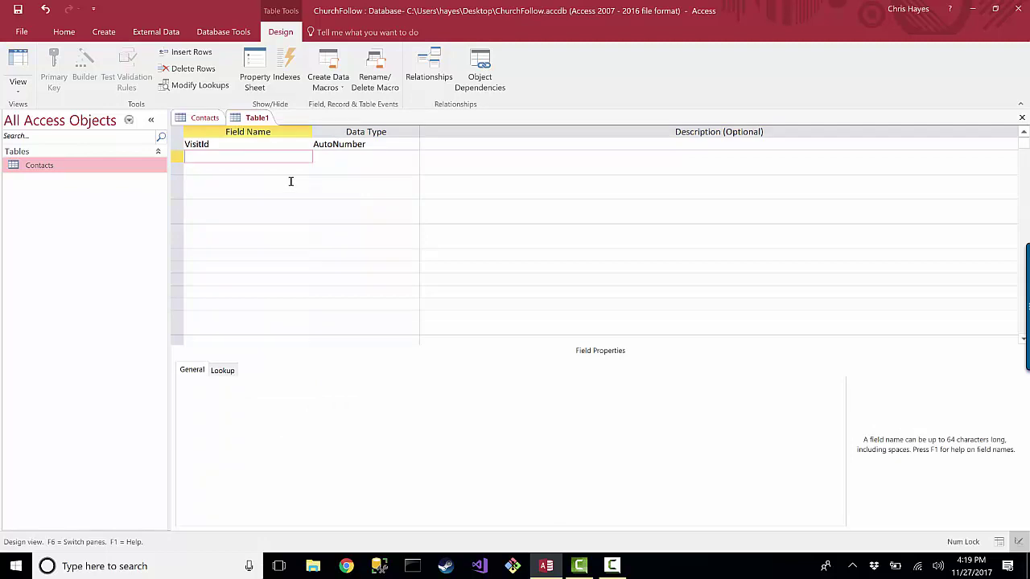
# - Rename the id field of the Contacts table to ContactID and return to its datasheet
pyautogui.click(204, 119)
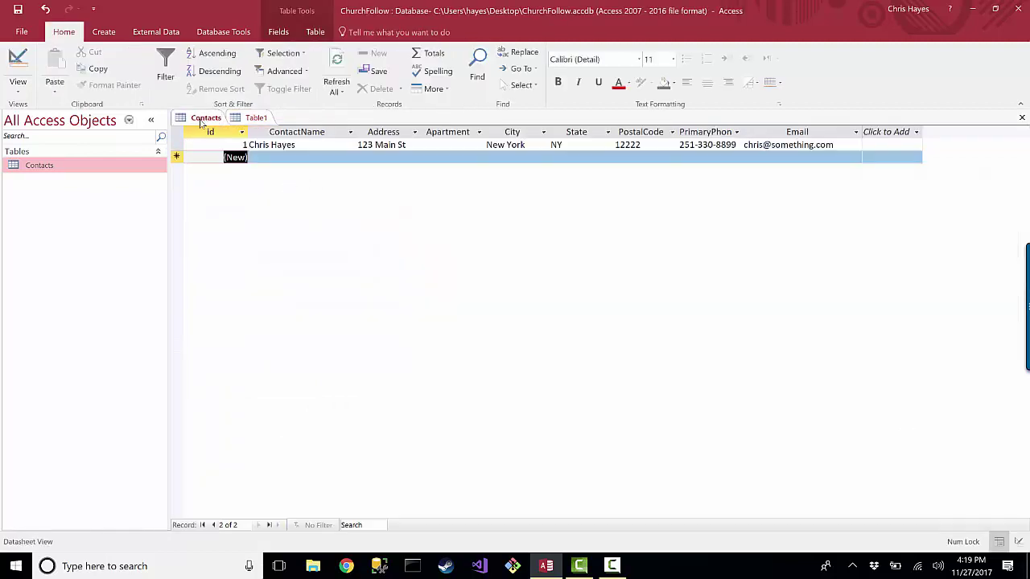
pyautogui.click(16, 69)
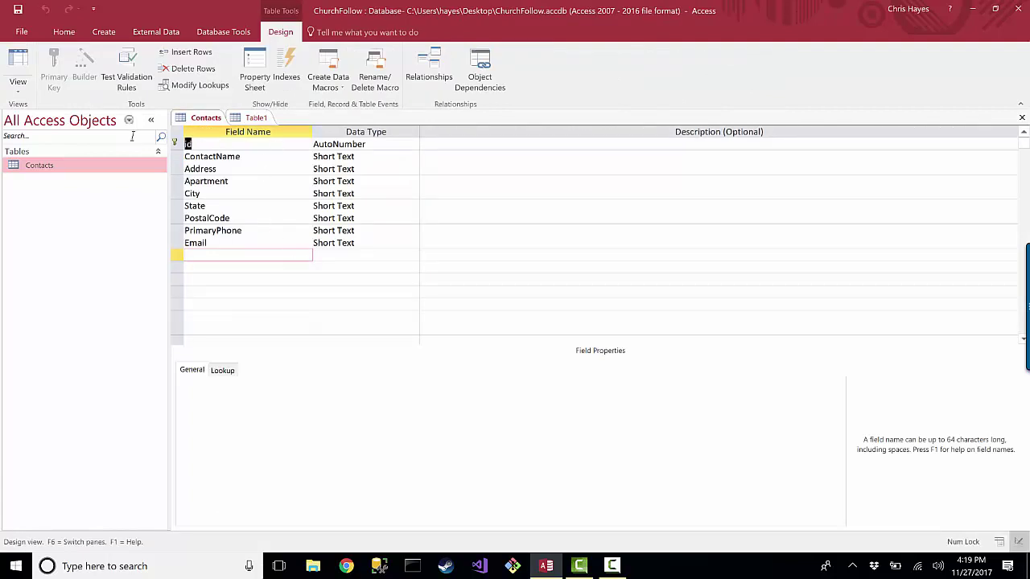
pyautogui.write('Conta')
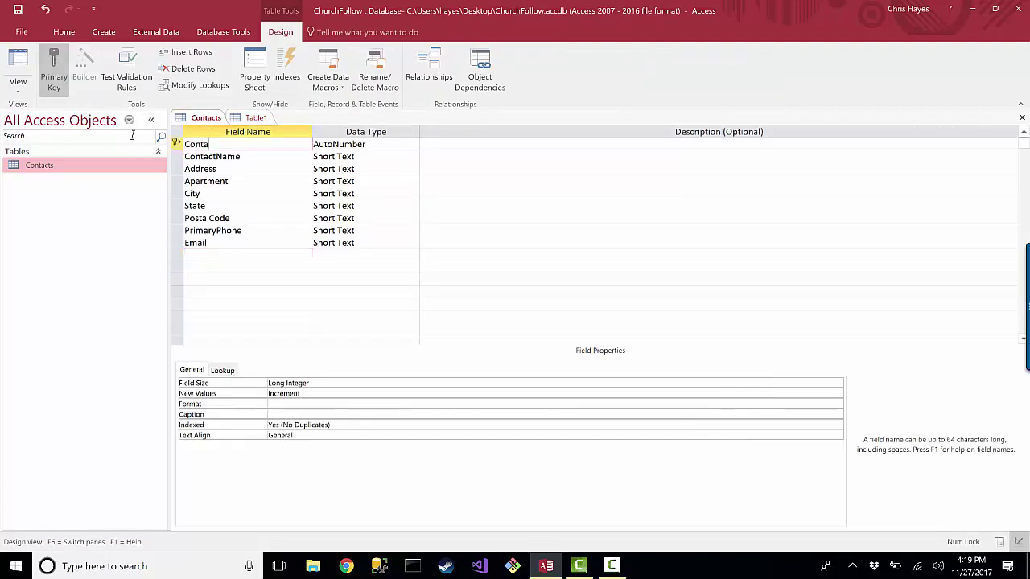
pyautogui.write('ctID')
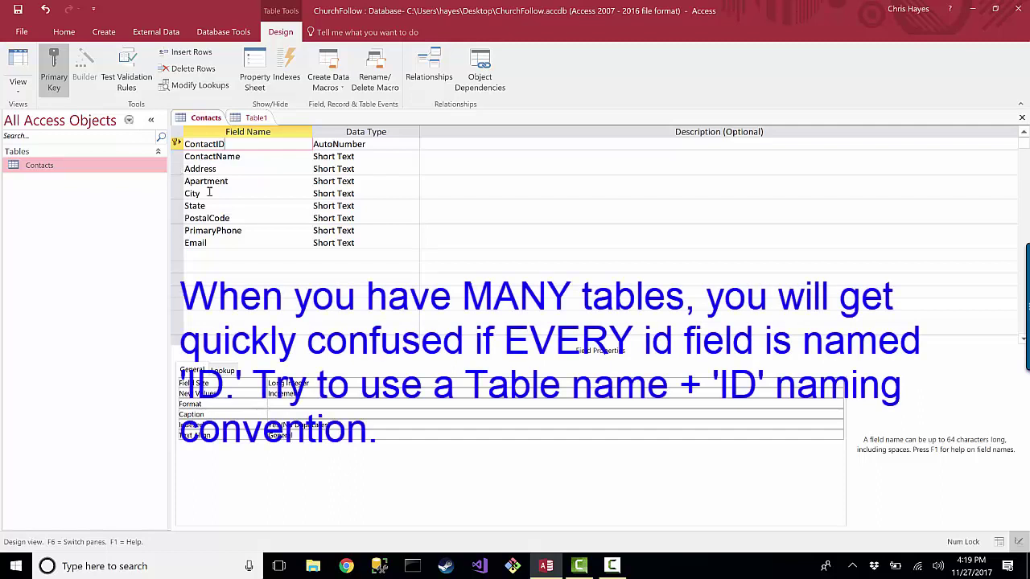
pyautogui.click(254, 153)
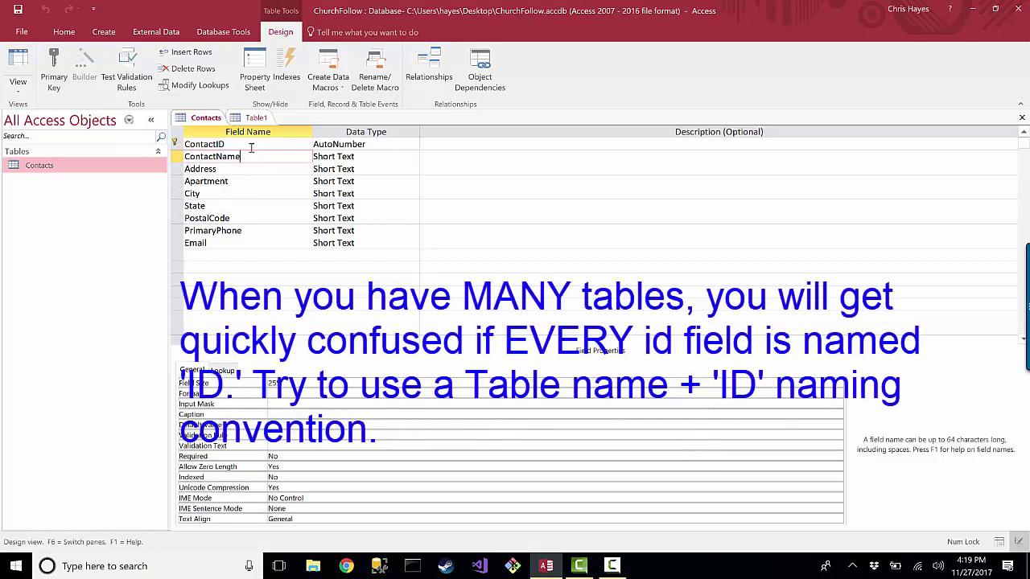
pyautogui.click(18, 80)
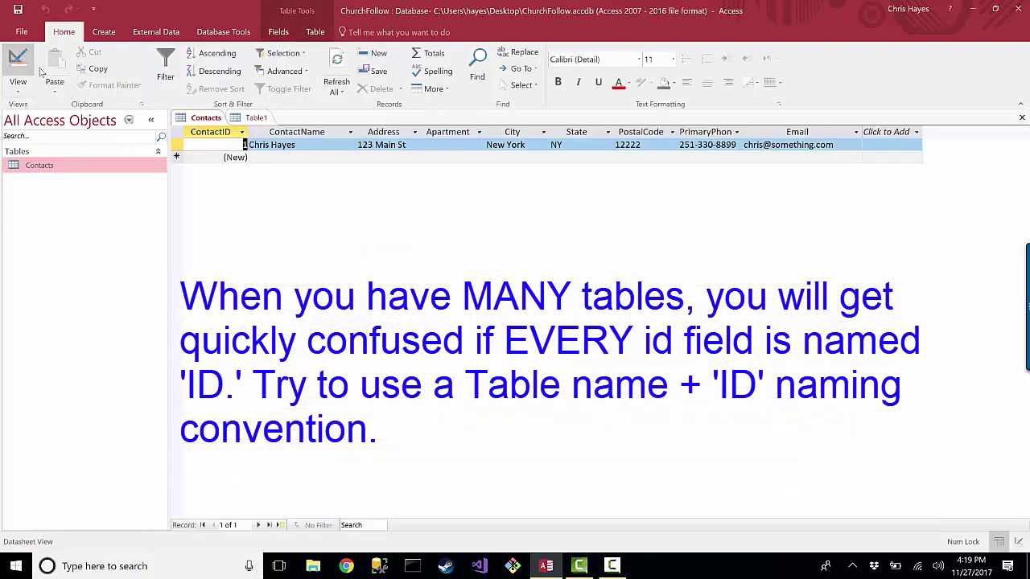
# - Add a ContactID field with the Number data type to the new Table1 design
pyautogui.click(256, 117)
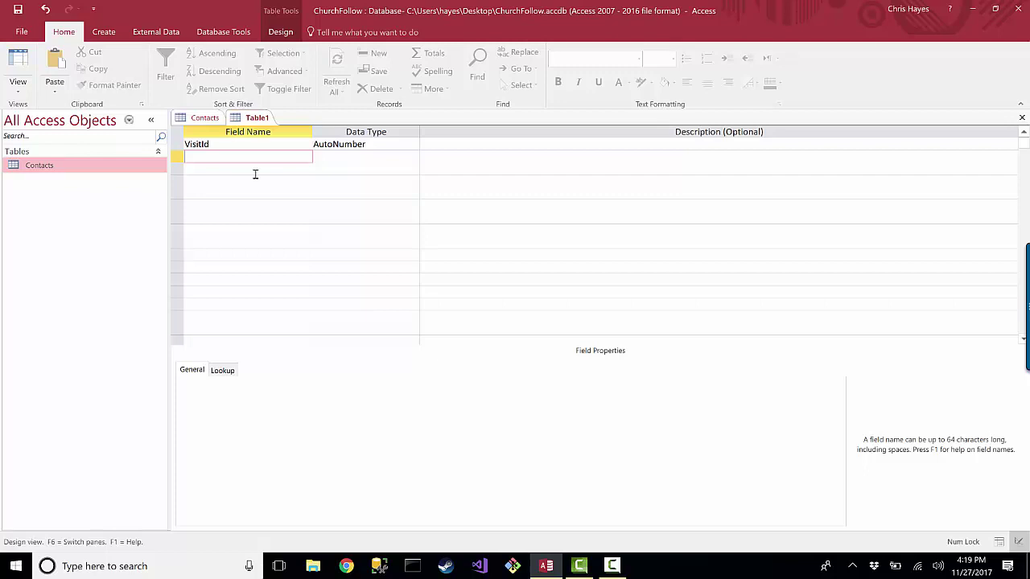
pyautogui.click(201, 118)
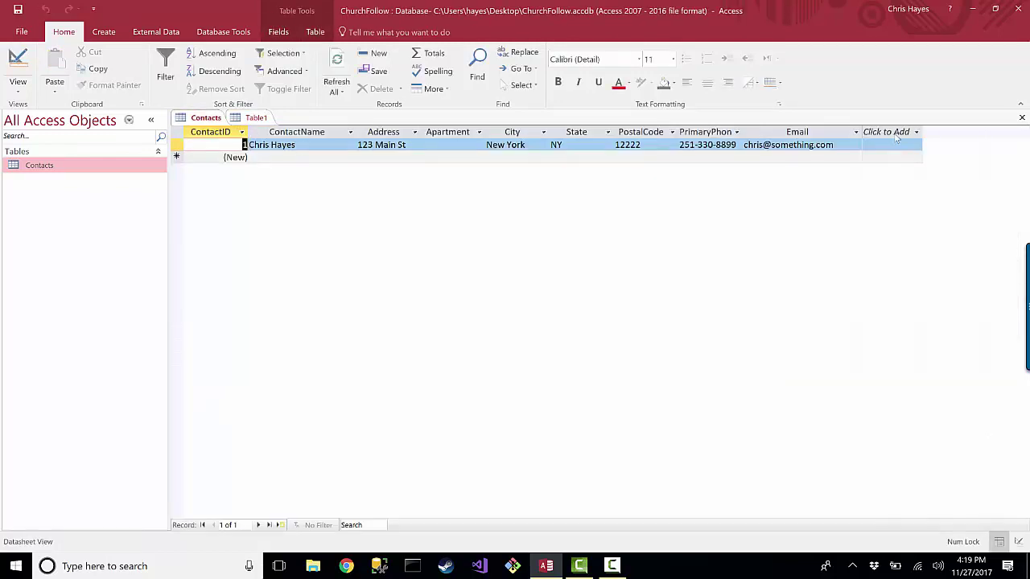
pyautogui.click(253, 117)
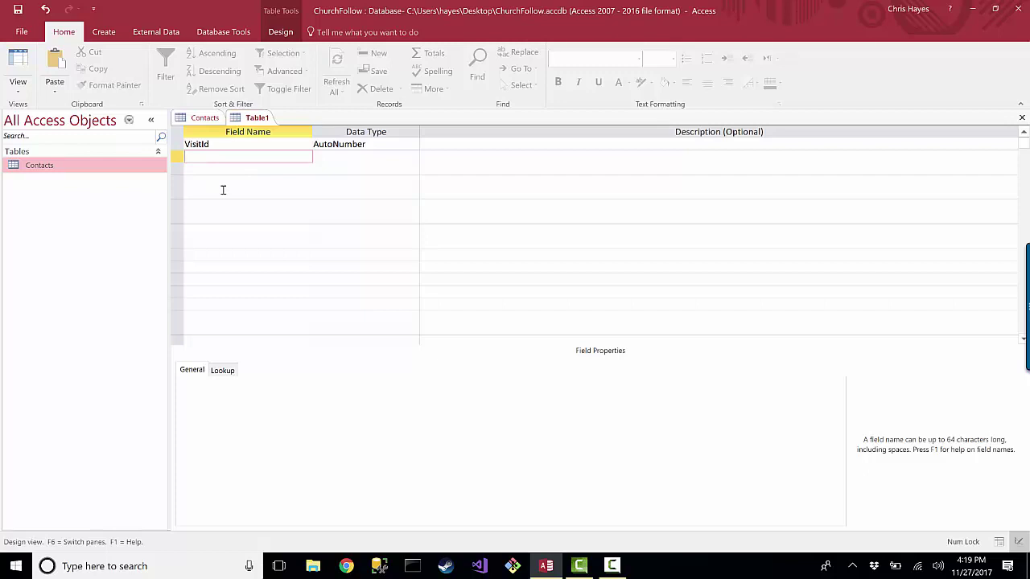
pyautogui.write('ContactID')
pyautogui.press('Tab')
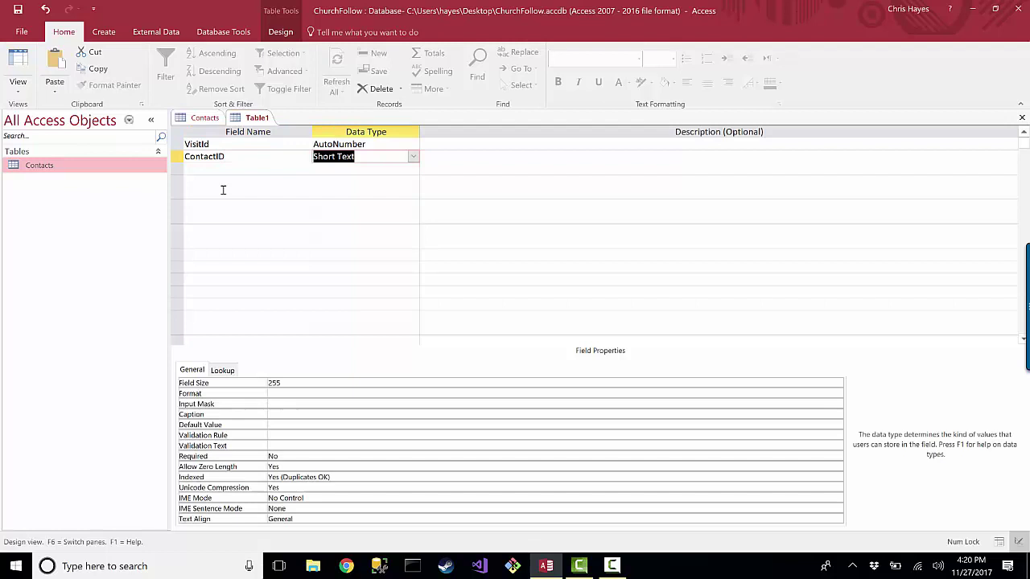
pyautogui.write('number')
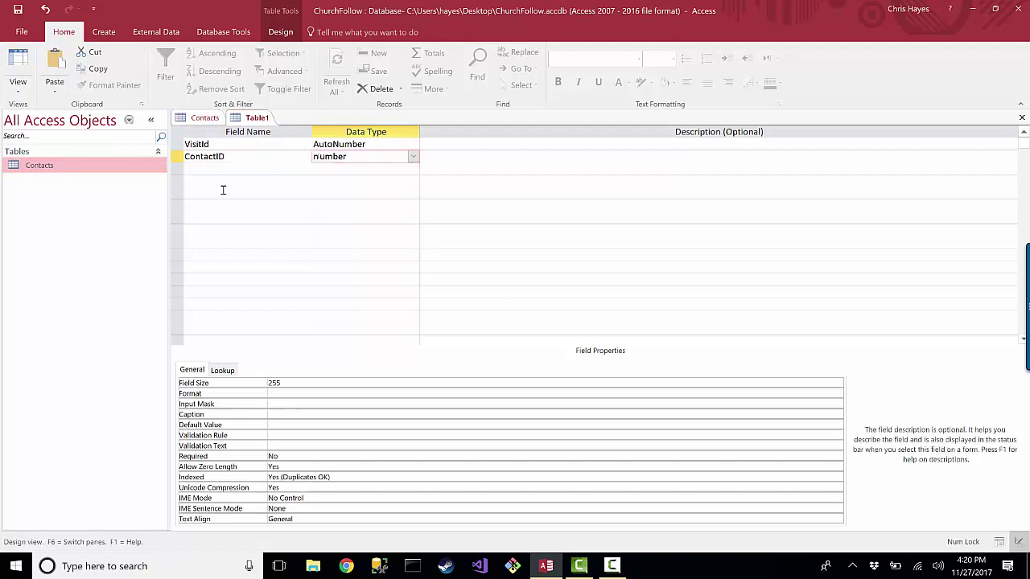
pyautogui.press('Tab')
# - Rename the VisitId field to VisitID in the new table
pyautogui.click(227, 143)
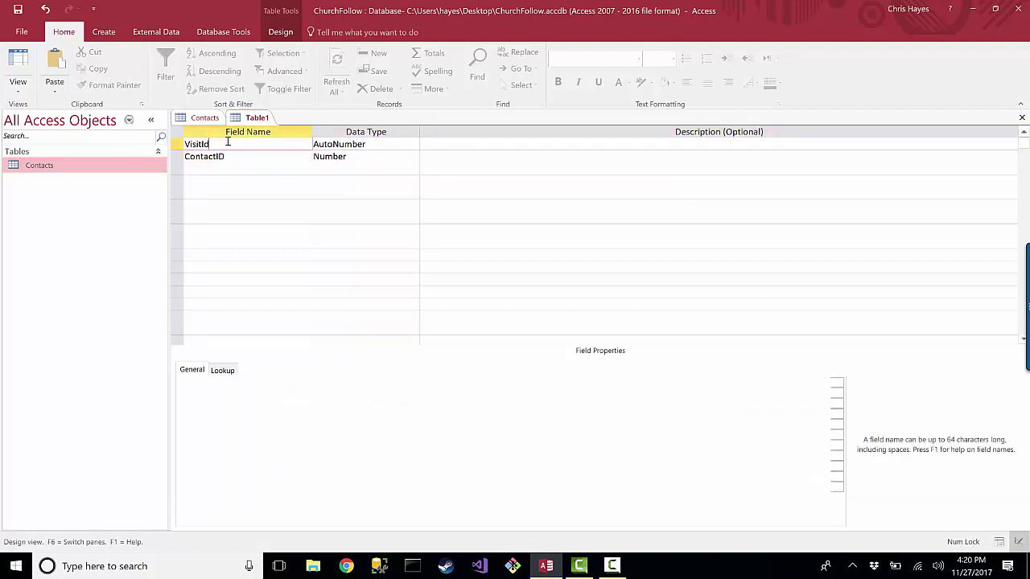
pyautogui.press('BackSpace')
pyautogui.write('D')
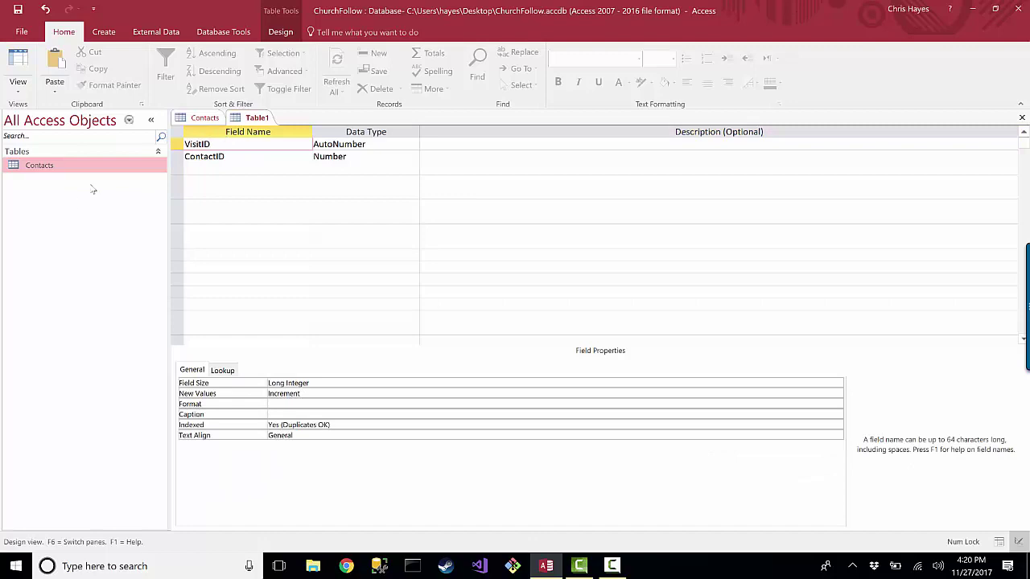
pyautogui.click(232, 156)
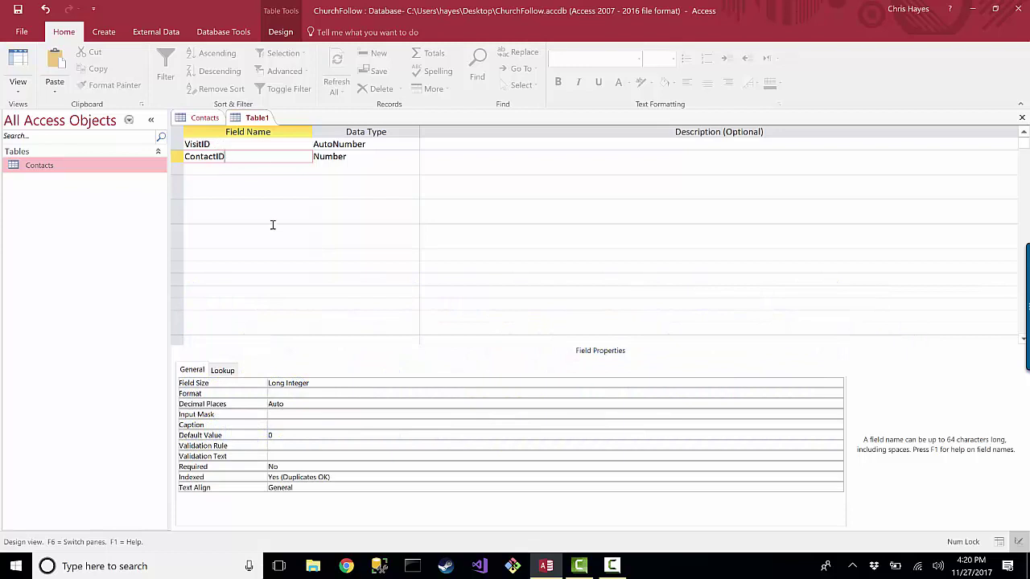
# - Add a ChurchVisitDate field with the Date/Time data type below ContactID and show its available data types
pyautogui.click(197, 171)
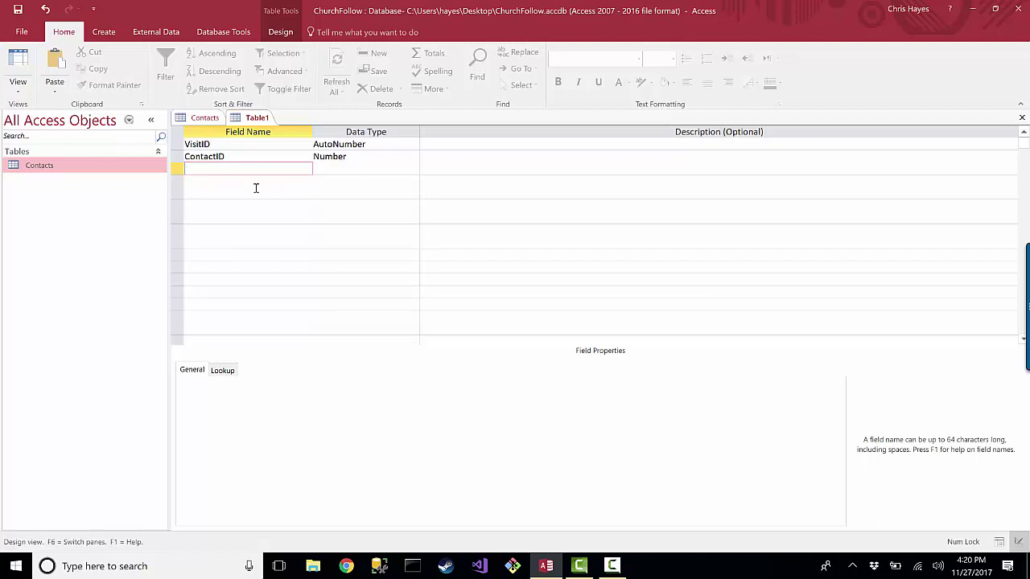
pyautogui.write('V')
pyautogui.press('BackSpace')
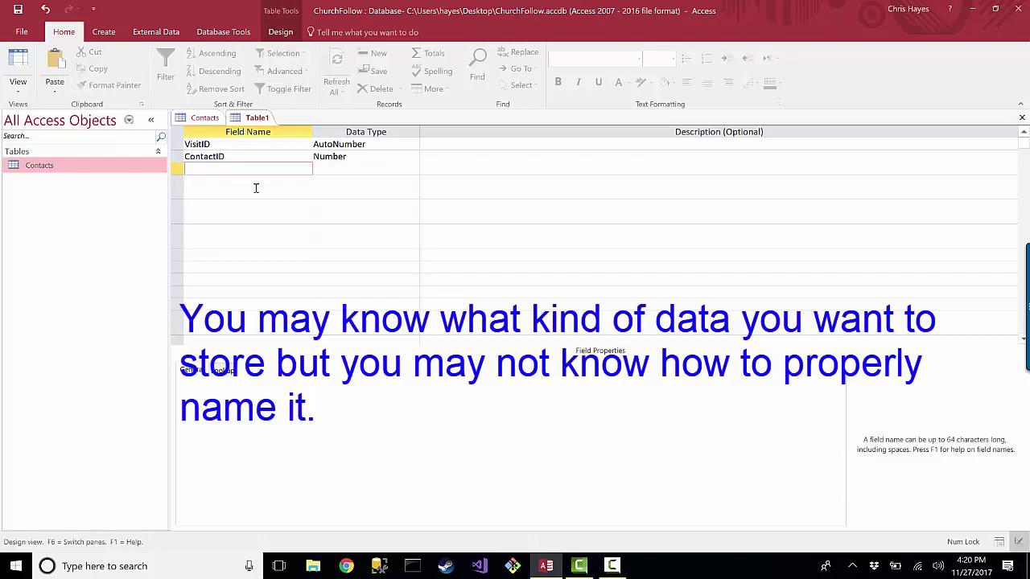
pyautogui.write('Vi')
pyautogui.press('BackSpace')
pyautogui.press('BackSpace')
pyautogui.write('Ch')
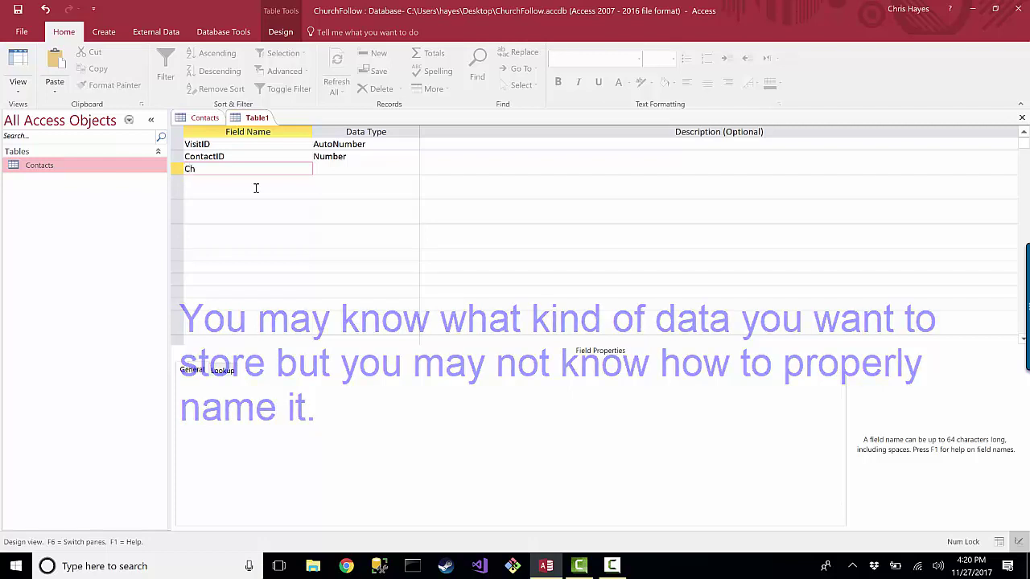
pyautogui.write('urchV')
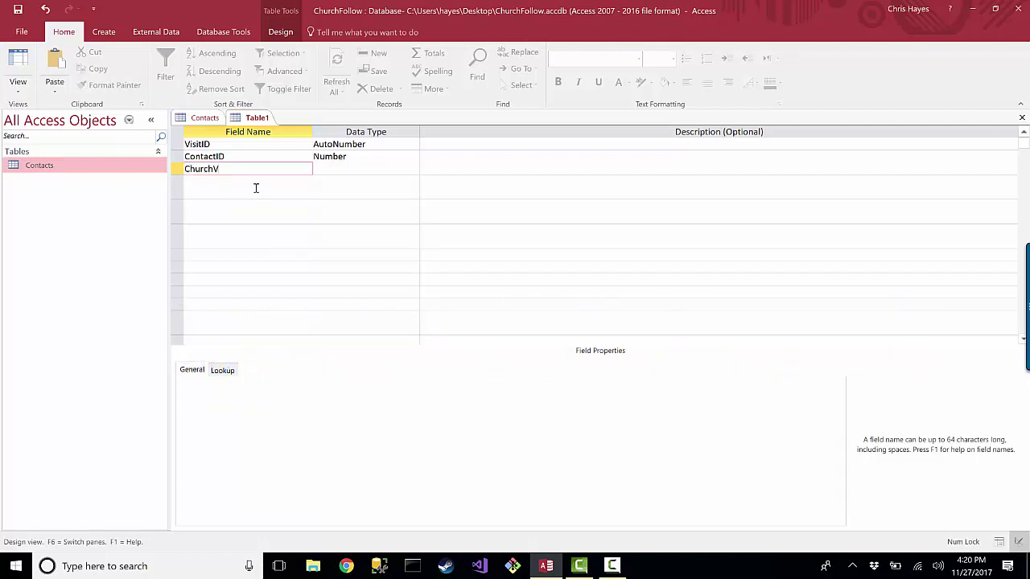
pyautogui.write('isitDate')
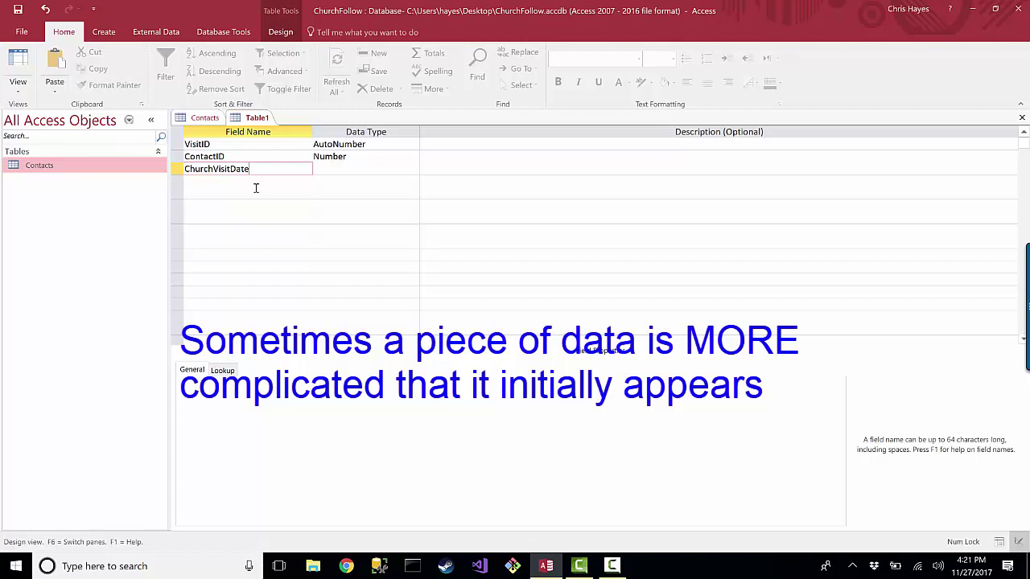
pyautogui.press('Tab')
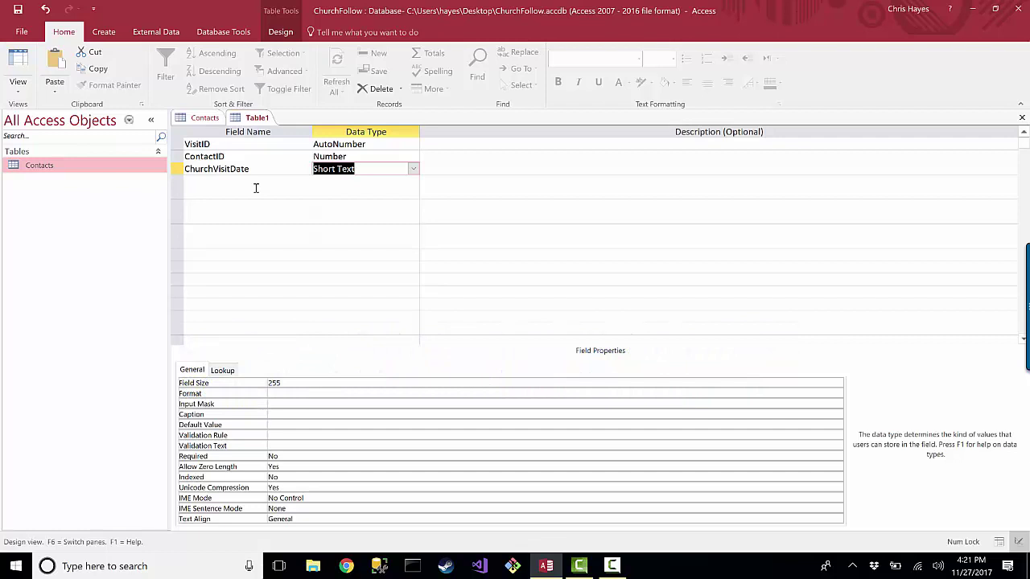
pyautogui.write('d')
pyautogui.press('Tab')
pyautogui.press('Tab')
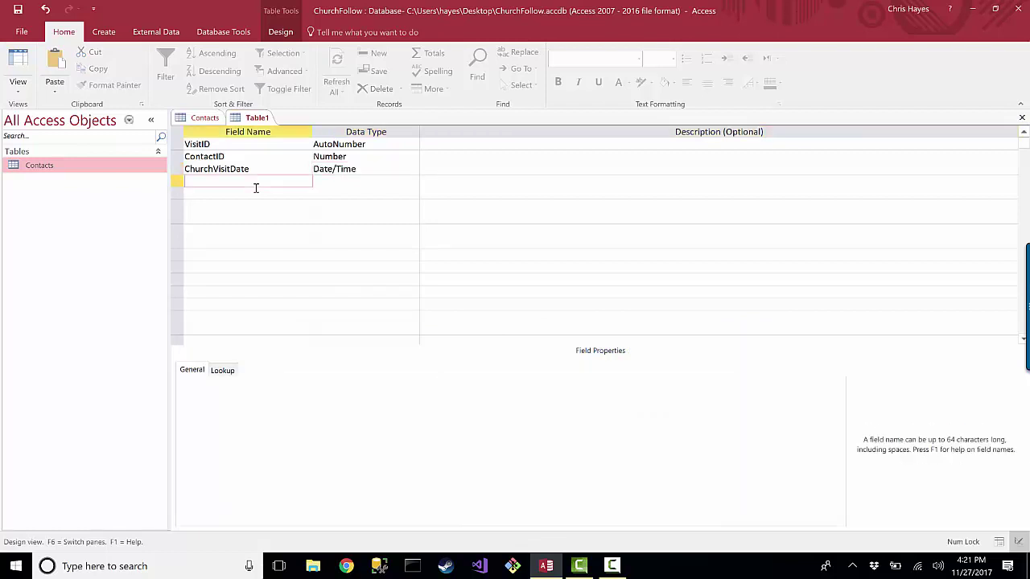
pyautogui.click(264, 168)
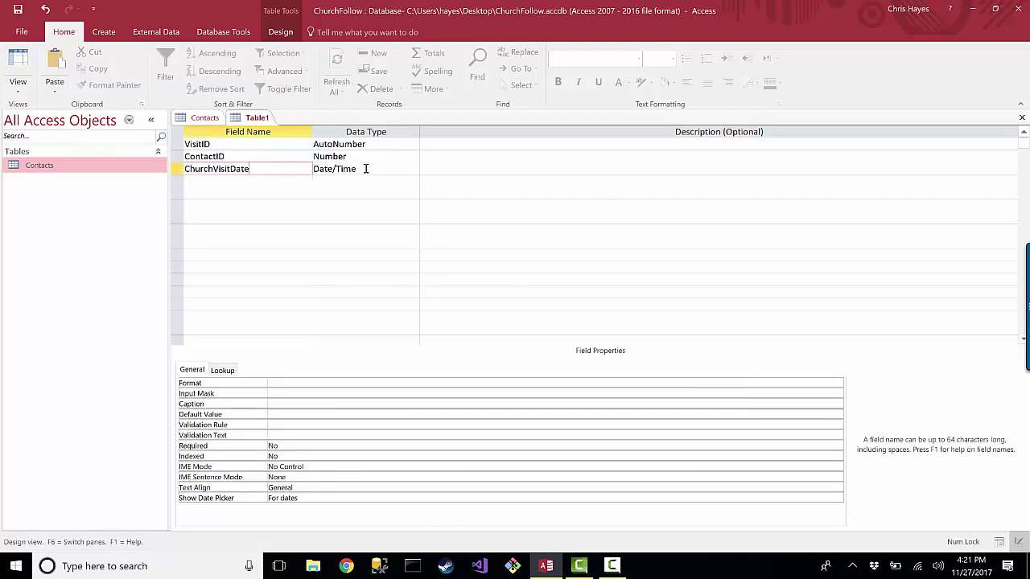
pyautogui.click(411, 170)
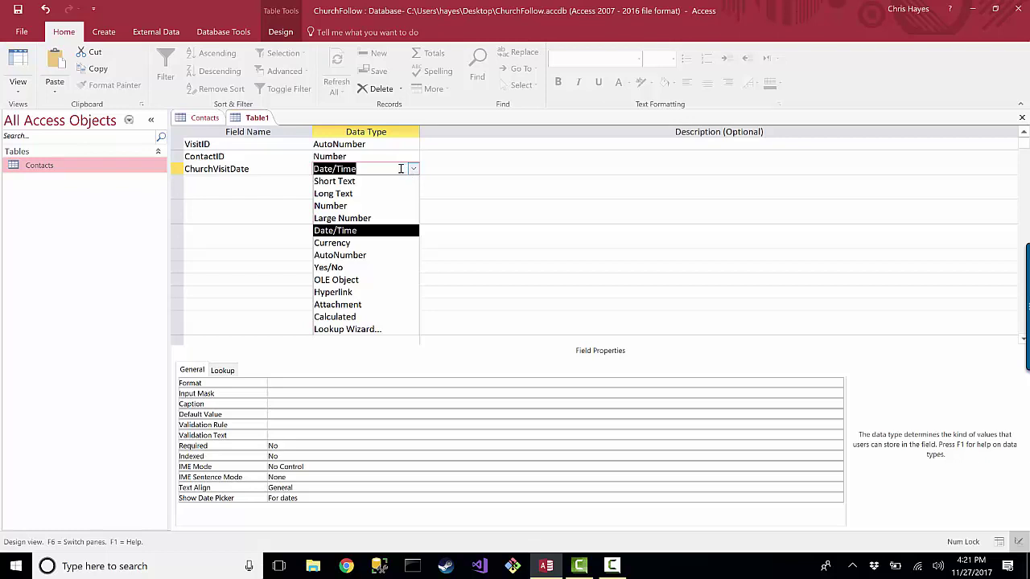
# - Add a ServiceType field with the Short Text data type below ChurchVisitDate
pyautogui.click(247, 181)
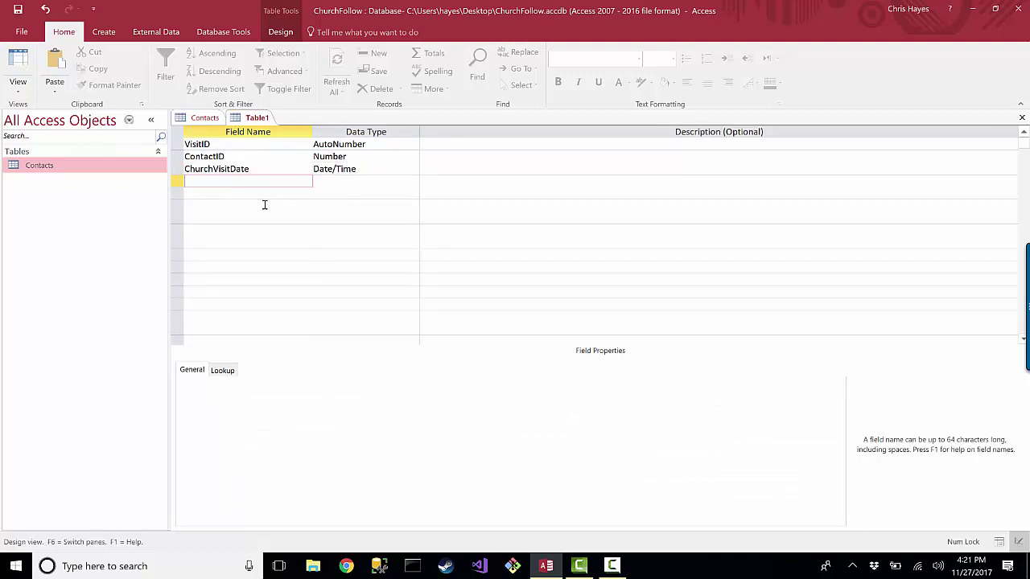
pyautogui.write('ServiceType')
pyautogui.press('Tab')
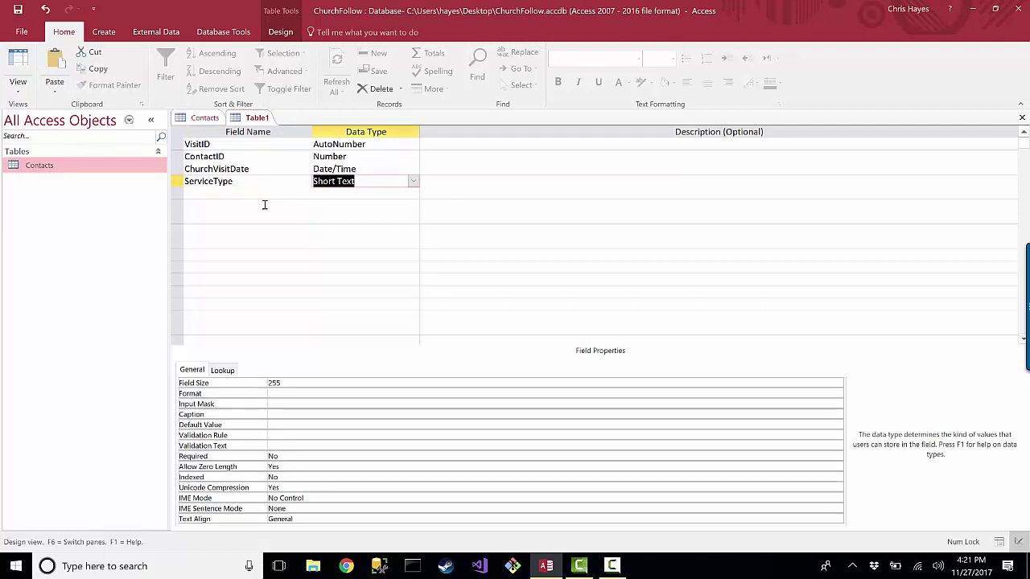
pyautogui.press('Tab')
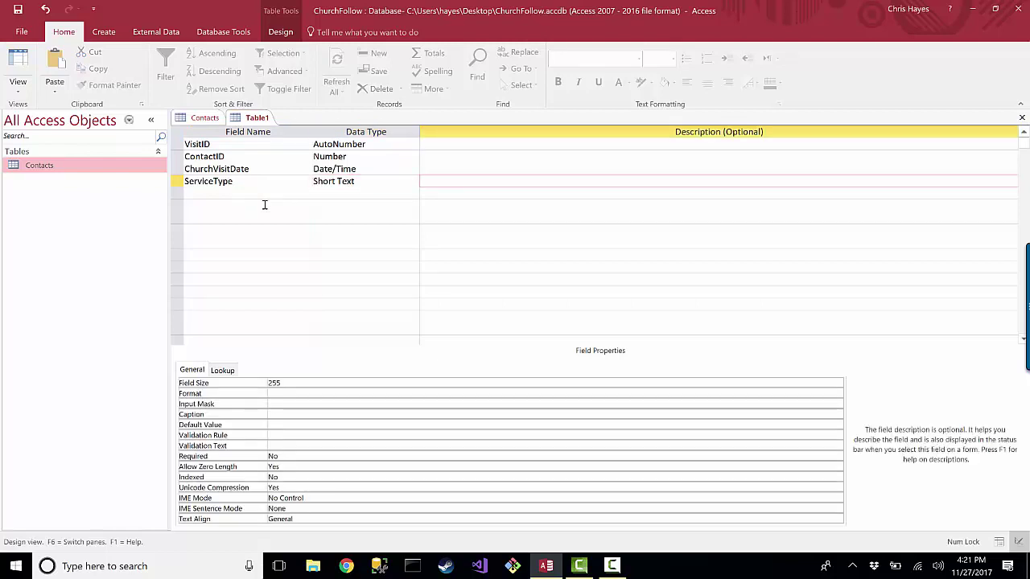
pyautogui.click(256, 185)
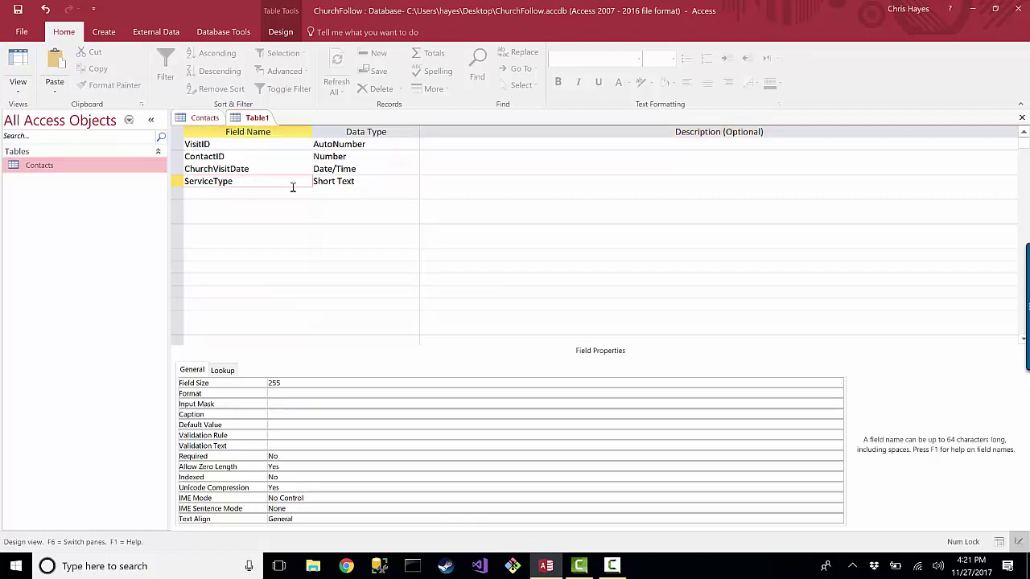